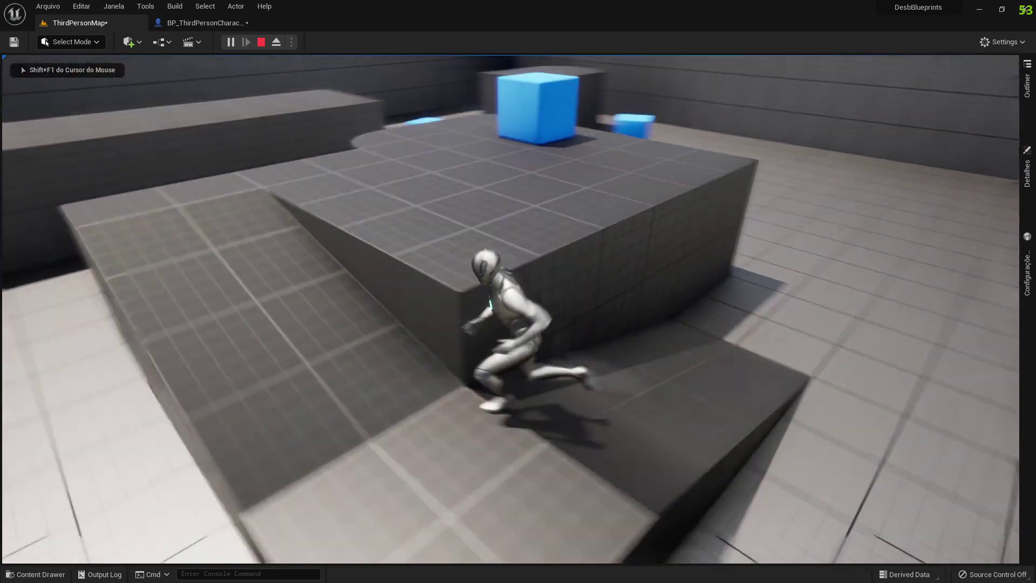
- Play-test the character, running and jumping past the blue cubes, ramp and platforms toward the far wall
key("space")
key("w")
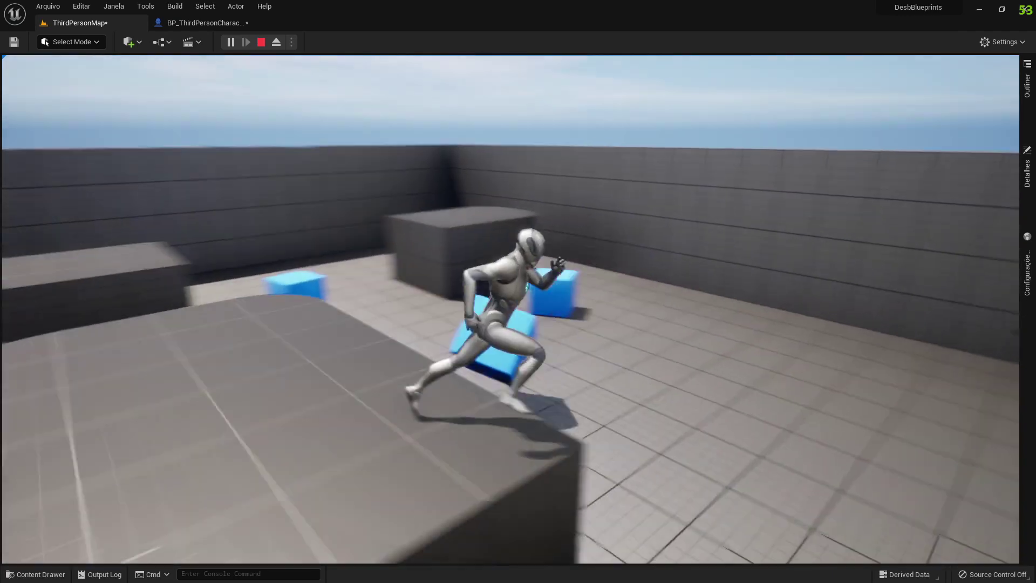
key("space")
key("w")
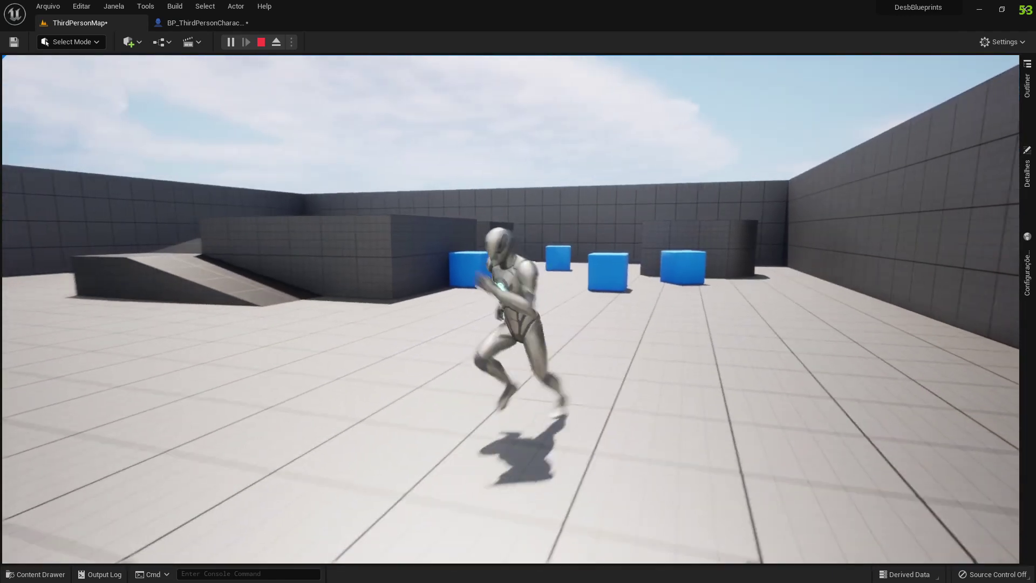
key("w")
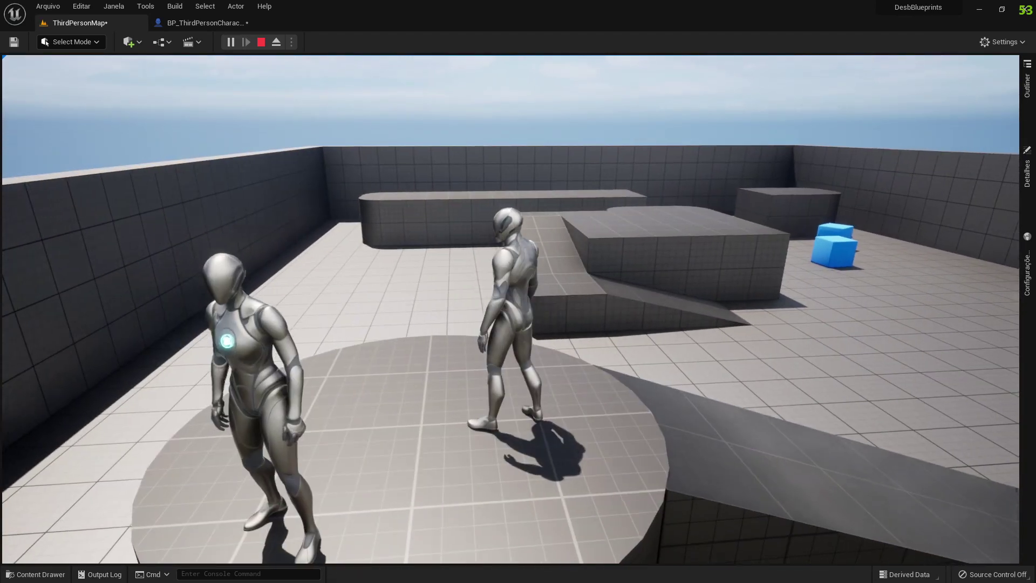
key("w")
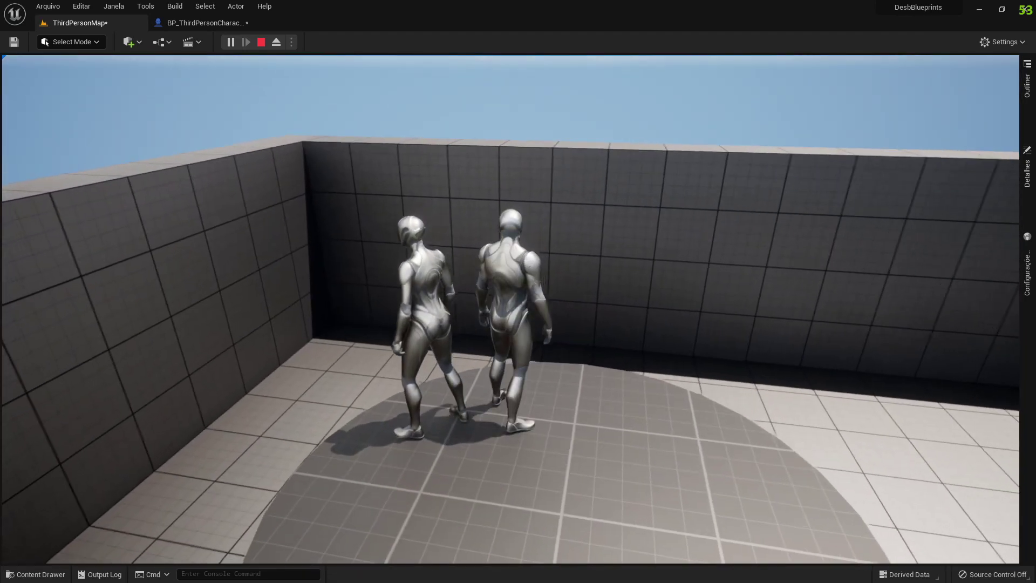
key("w")
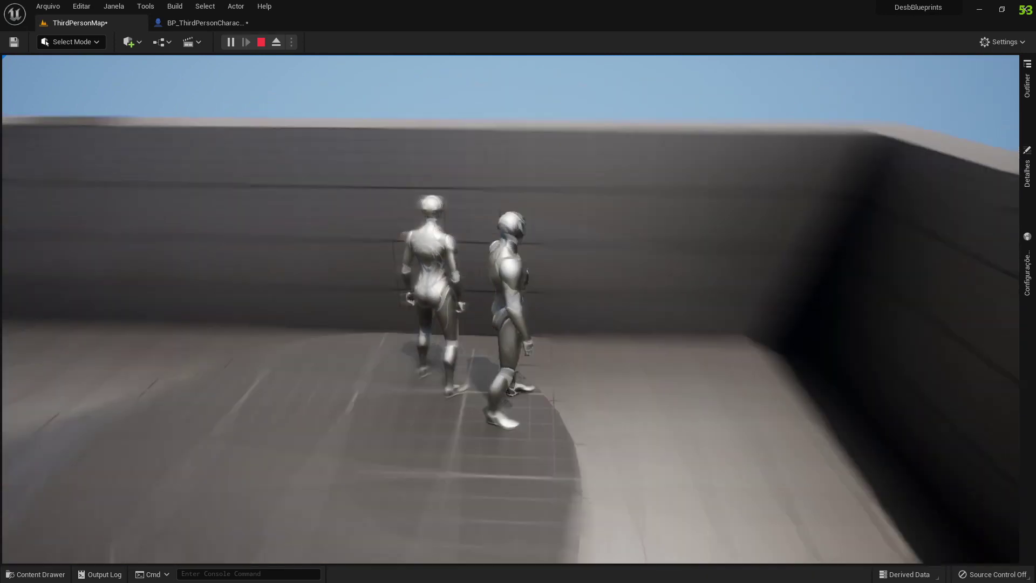
- Eject with F8 and fly the editor camera around the two mannequins
key("F8")
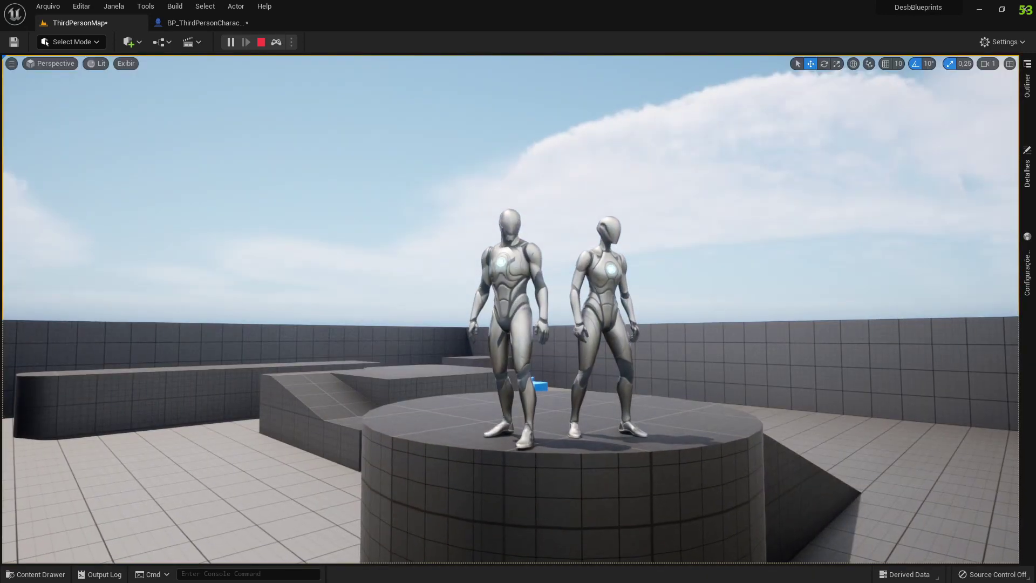
key("w")
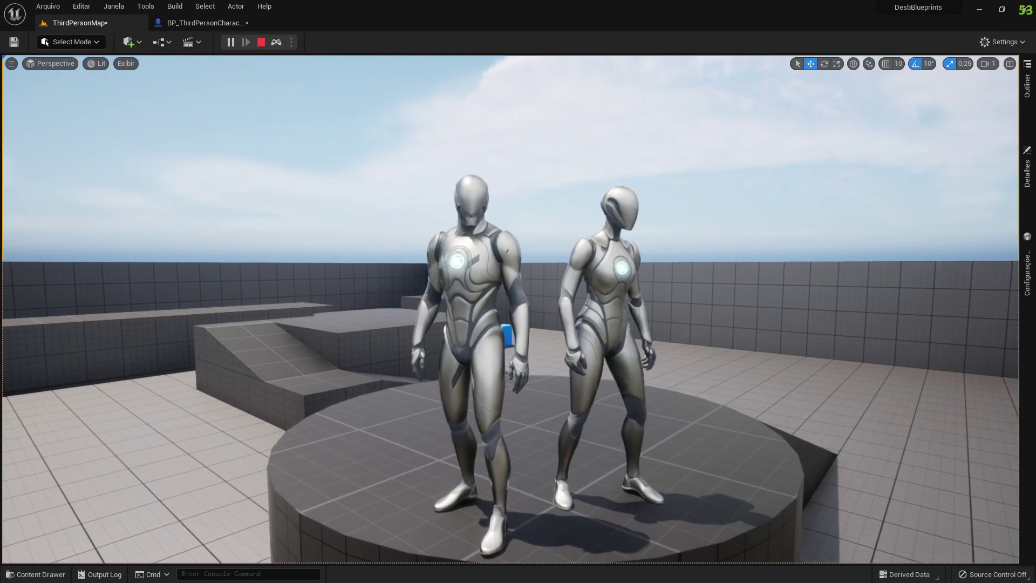
key("w")
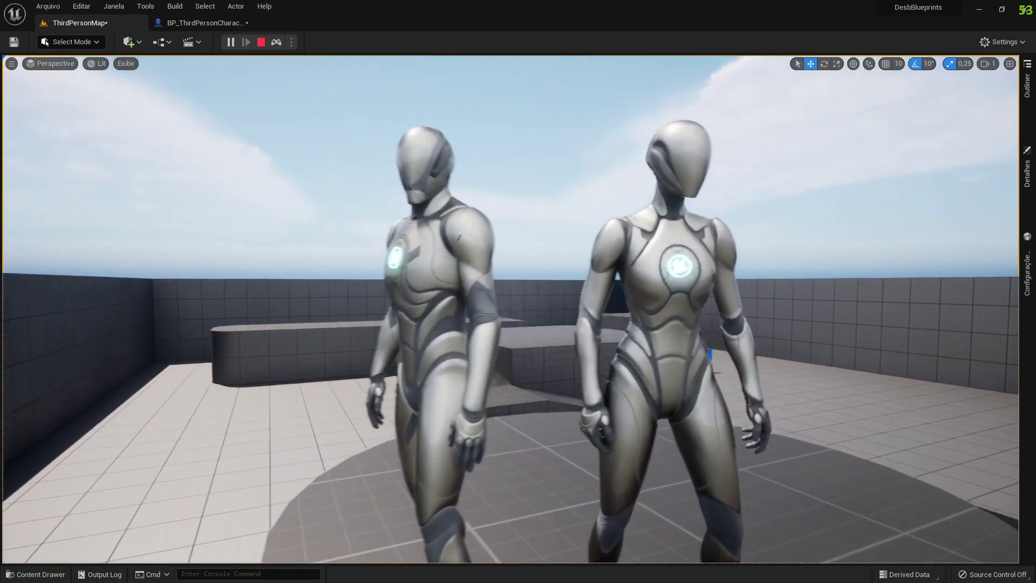
key("w")
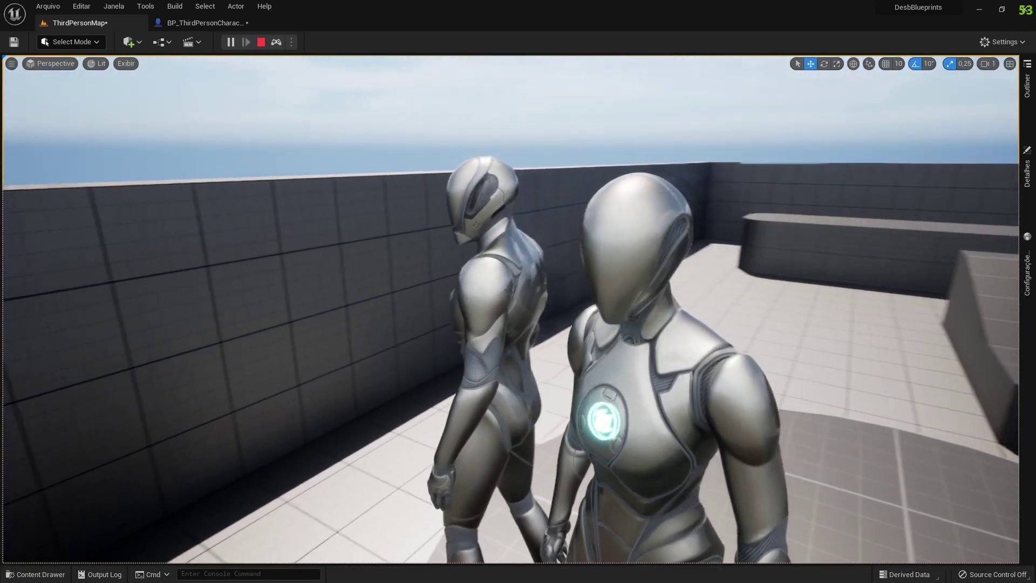
key("a")
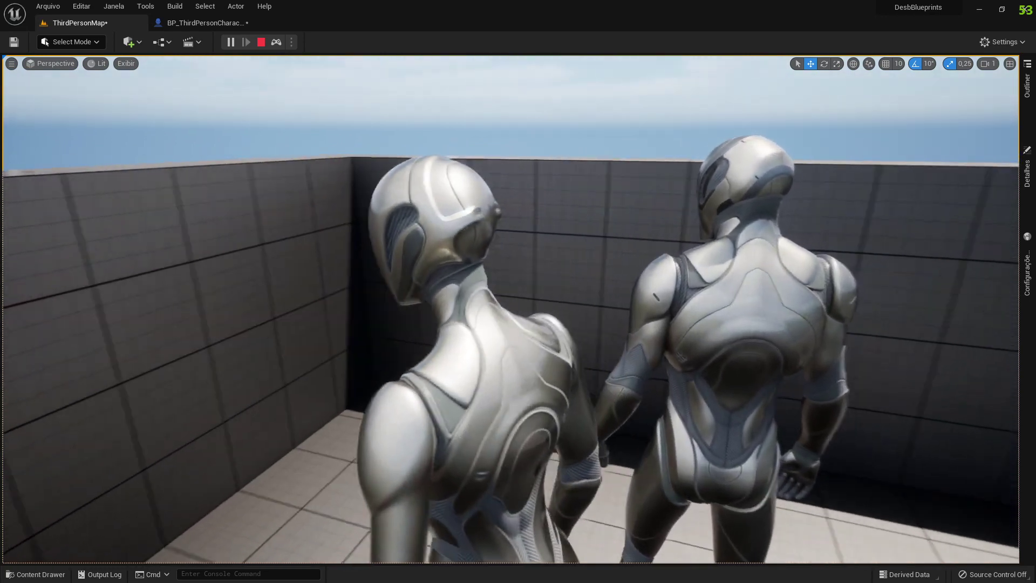
key("w")
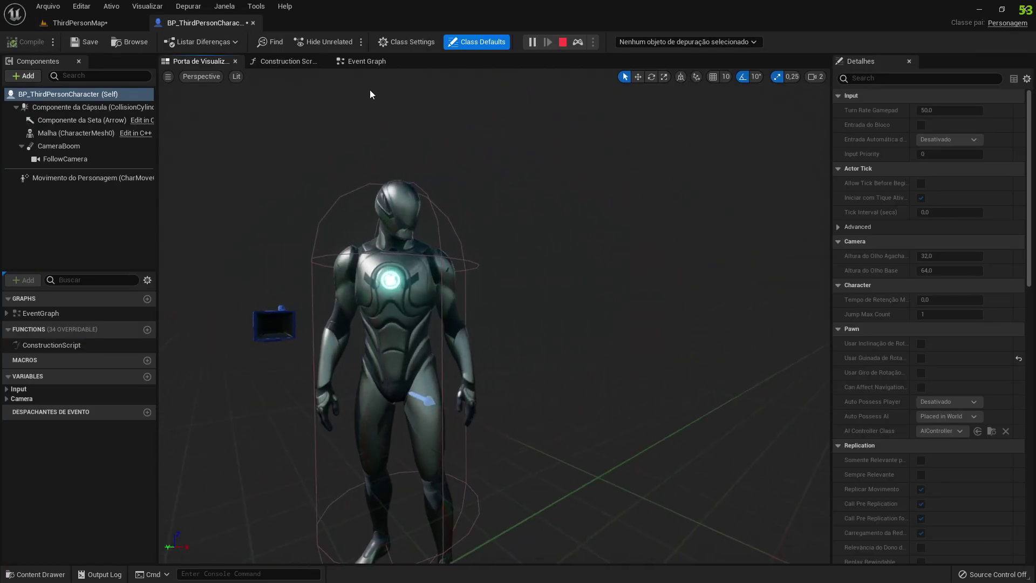
- Inspect BP_ThirdPersonCharacter's input Event Graph, stop simulating, and return to ThirdPersonMap
left_click(361, 61)
scroll(377, 98, "up", 2)
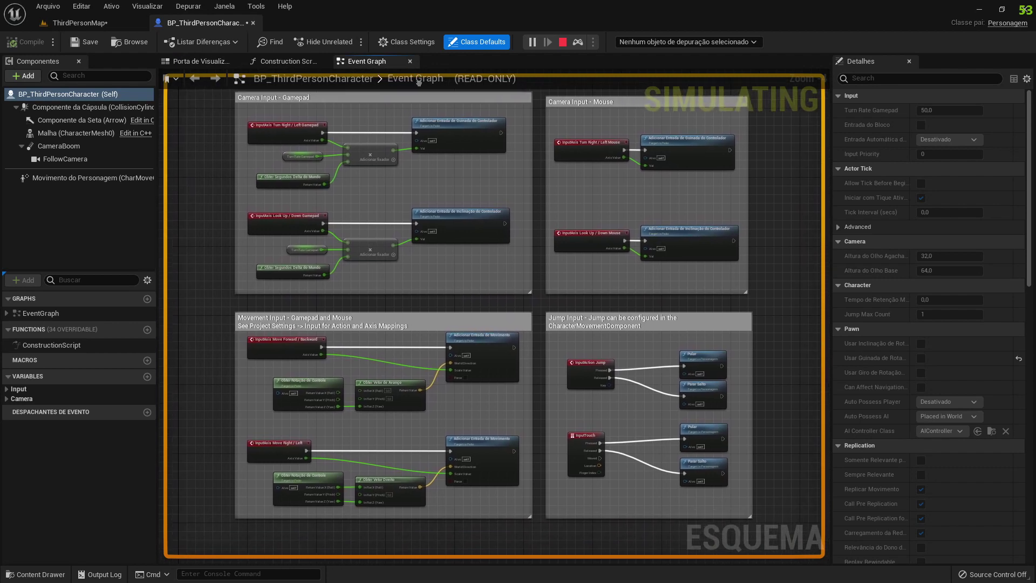
right_click_drag(419, 82, 417, 99)
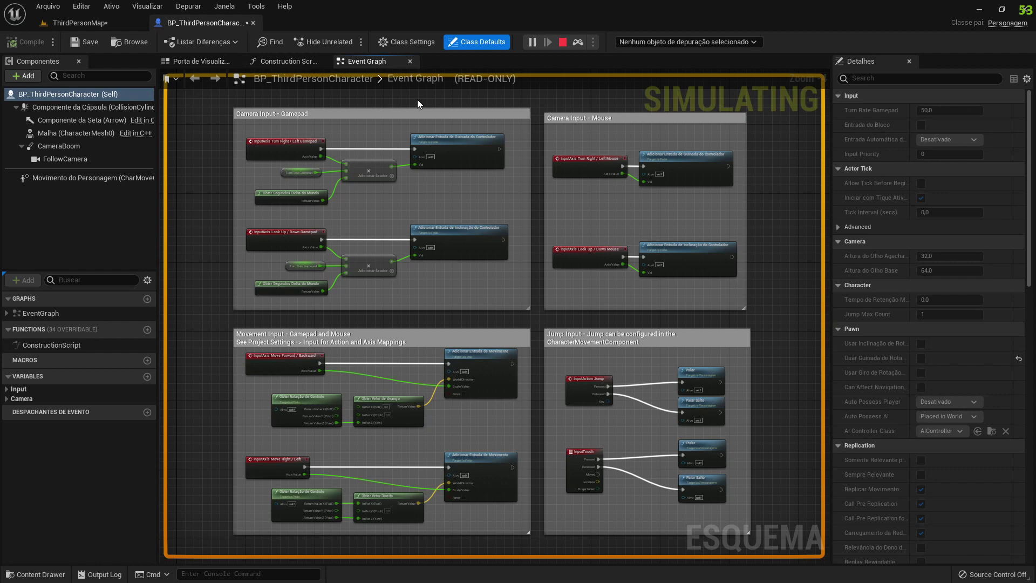
key("Escape")
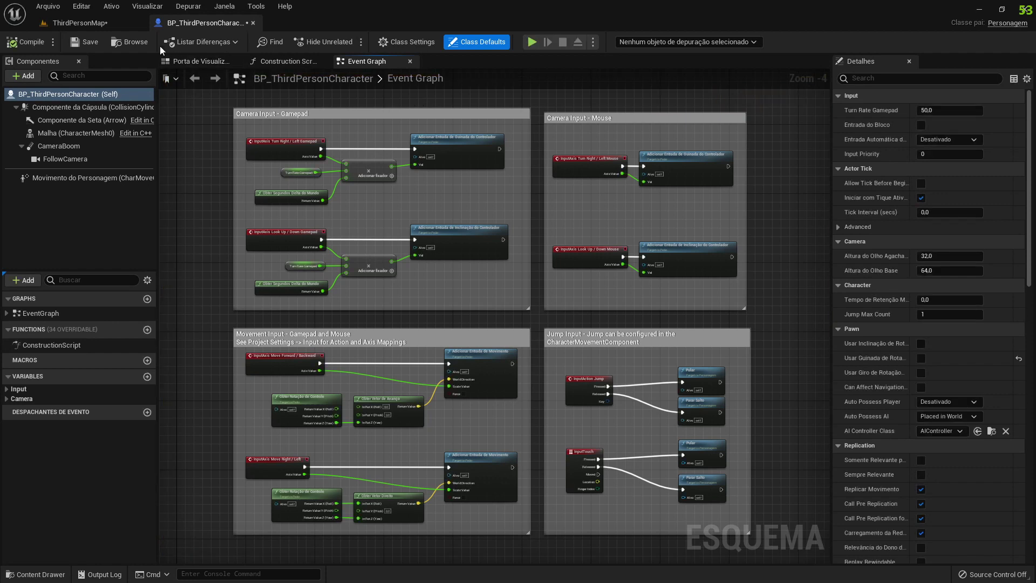
left_click(108, 24)
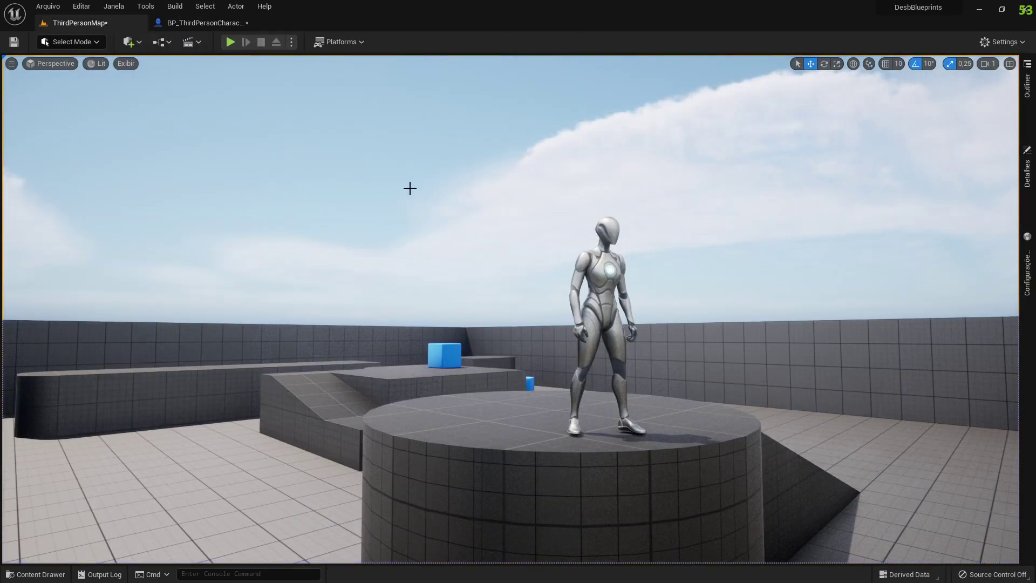
- Open ThirdPersonMap's Level Blueprint from the Blueprints toolbar menu
left_click(169, 43)
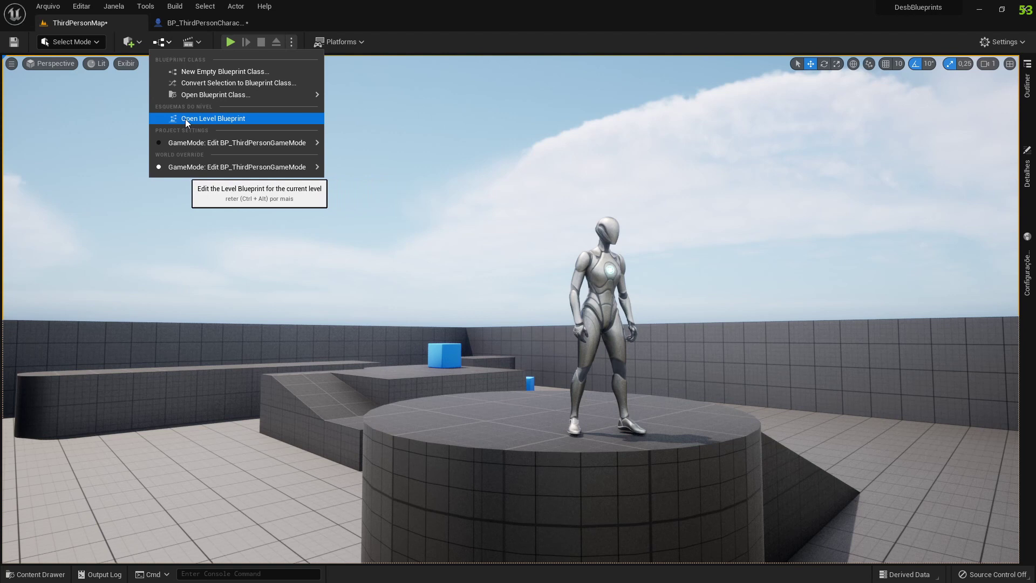
mouse_move(216, 94)
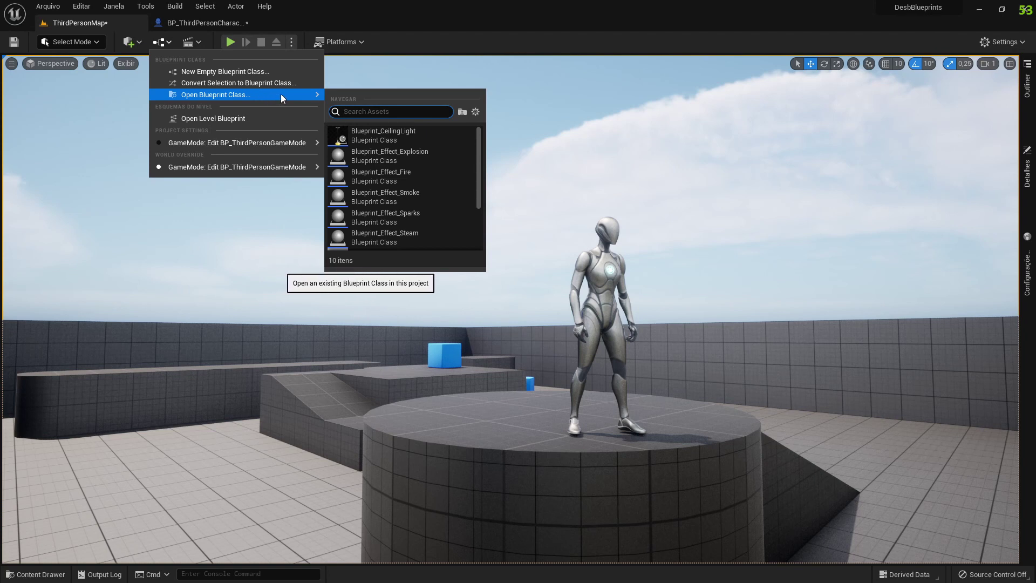
left_click(219, 122)
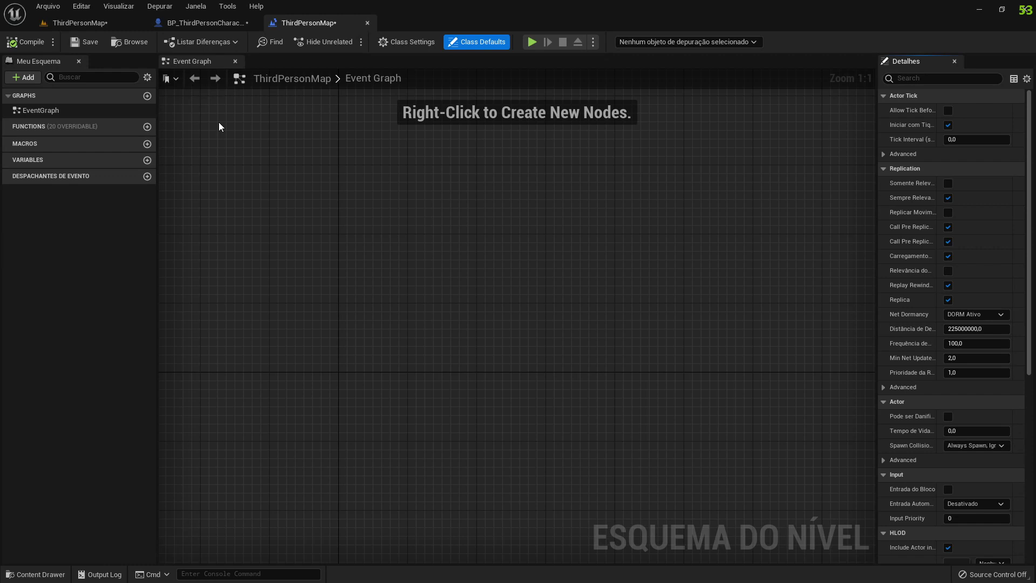
- Box-select in the empty Level Blueprint graph and dismiss the node action list
left_click(219, 126)
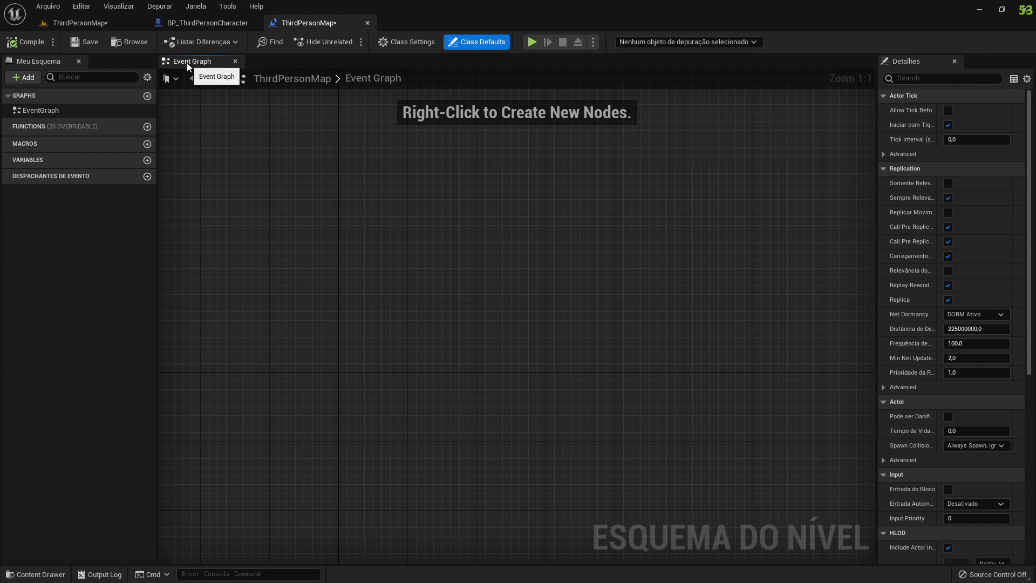
left_click_drag(193, 120, 776, 532)
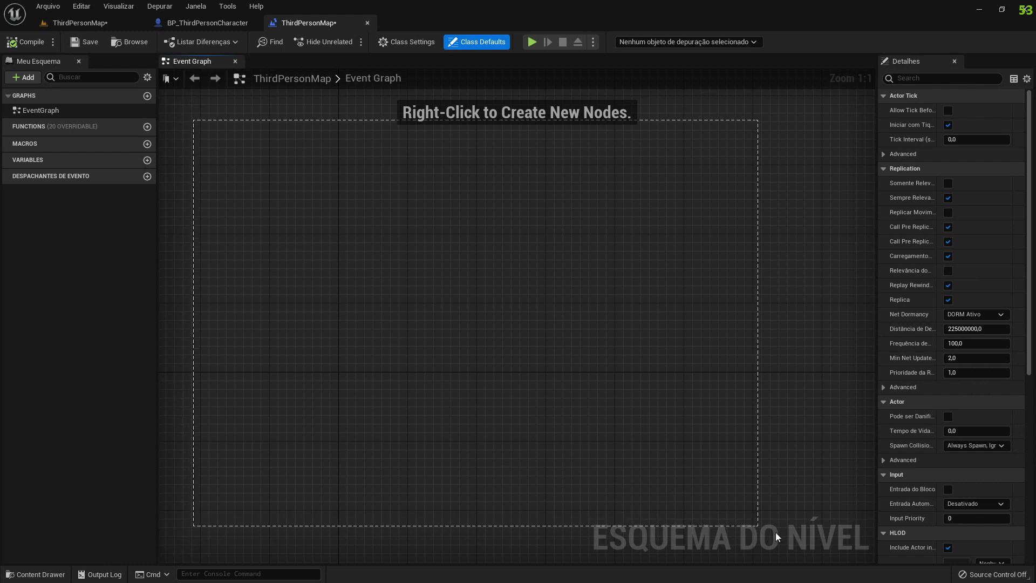
left_click_drag(682, 205, 299, 409)
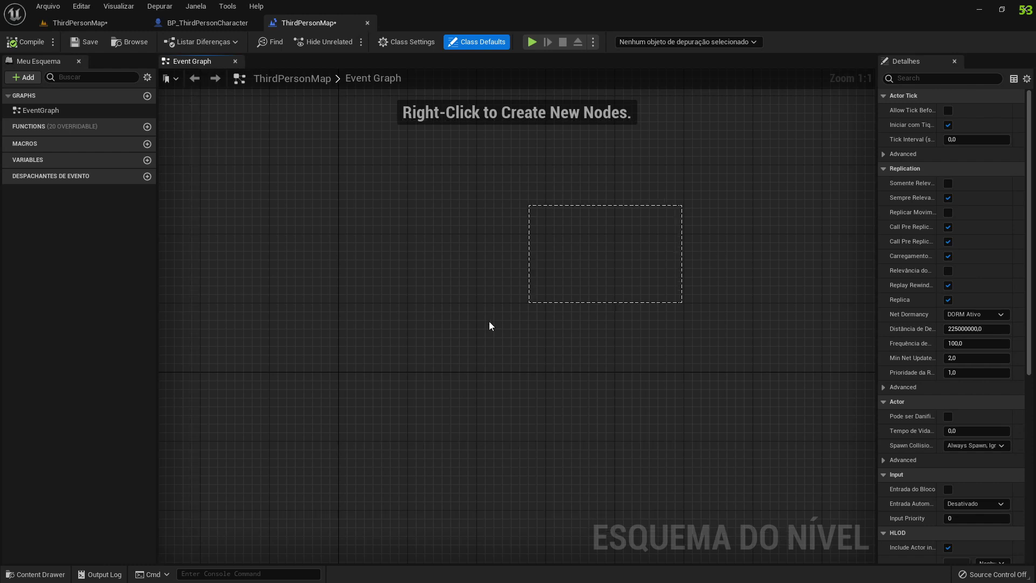
right_click(299, 409)
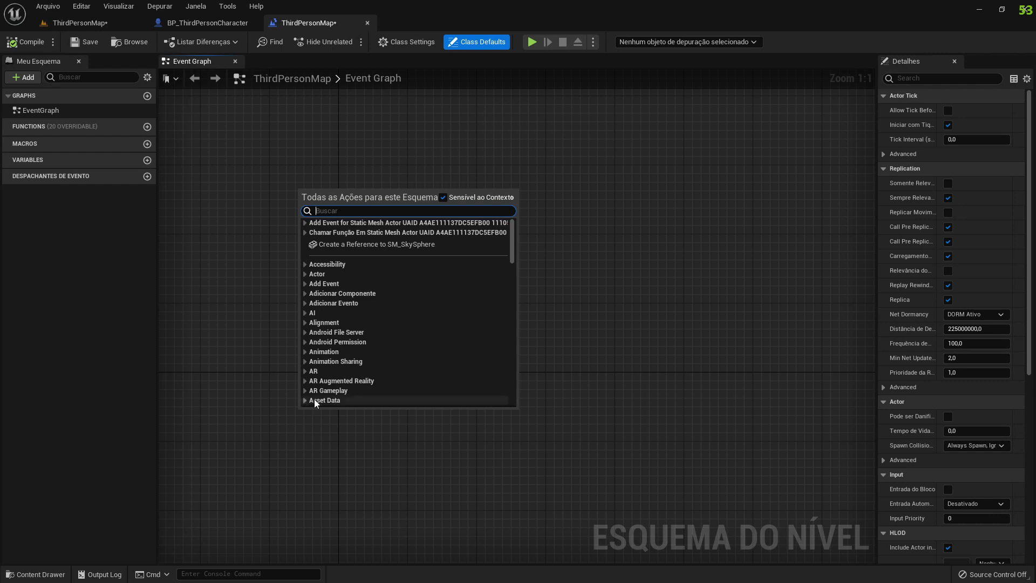
left_click_drag(516, 230, 521, 386)
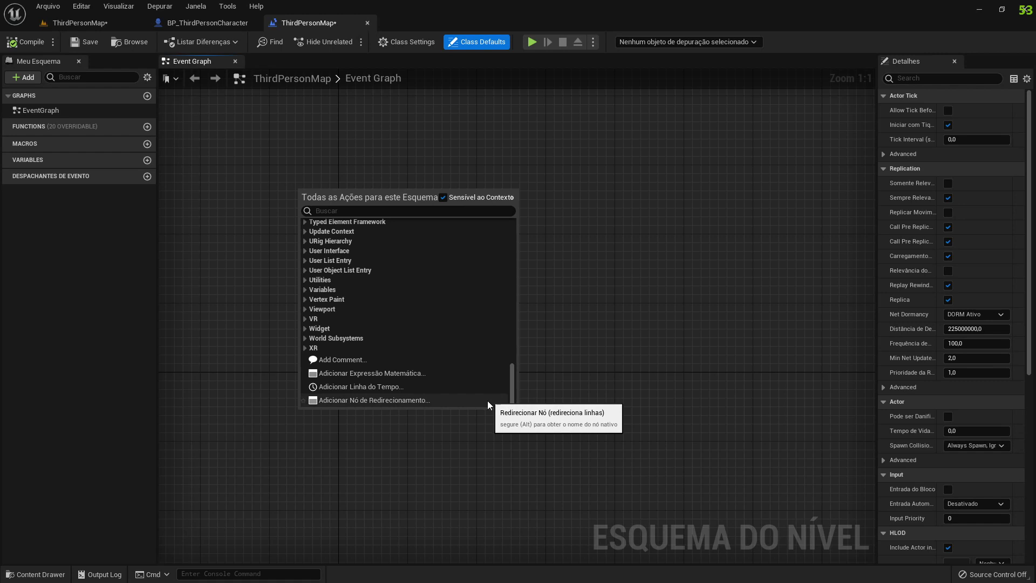
left_click(475, 416)
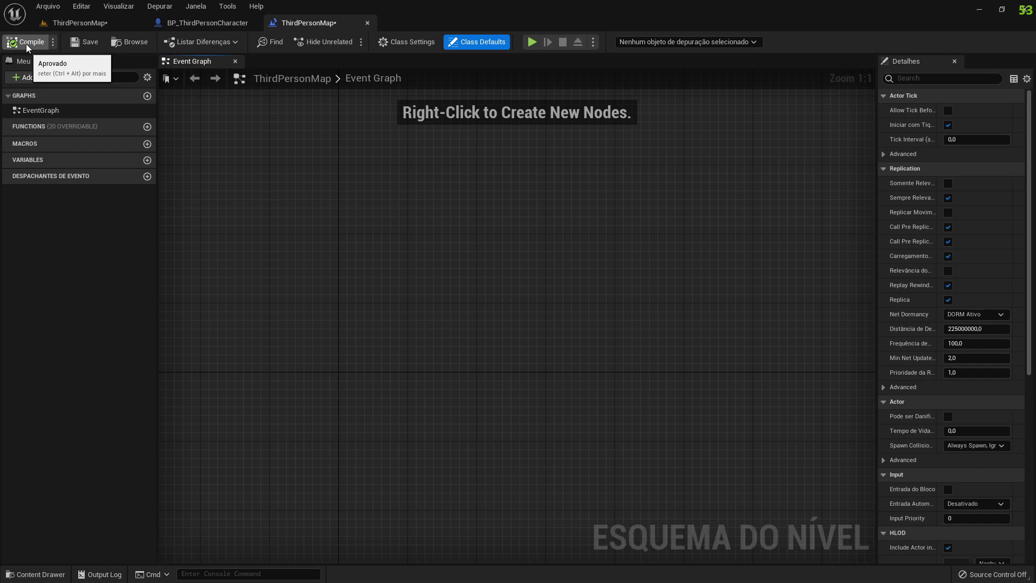
- Save ThirdPersonMap, locate it in the ThirdPerson Maps folder, and return to the level editor
left_click(87, 48)
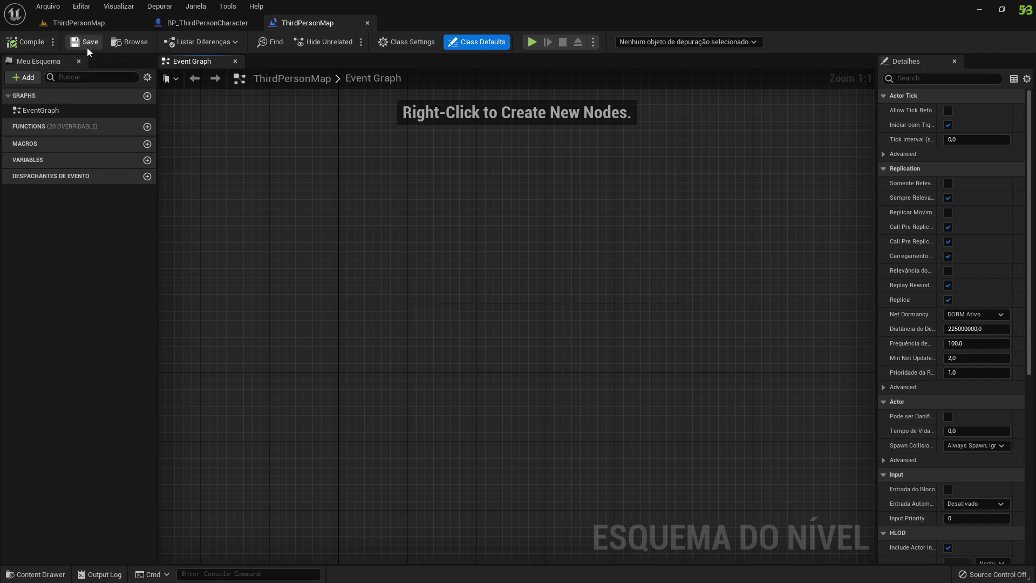
left_click(117, 45)
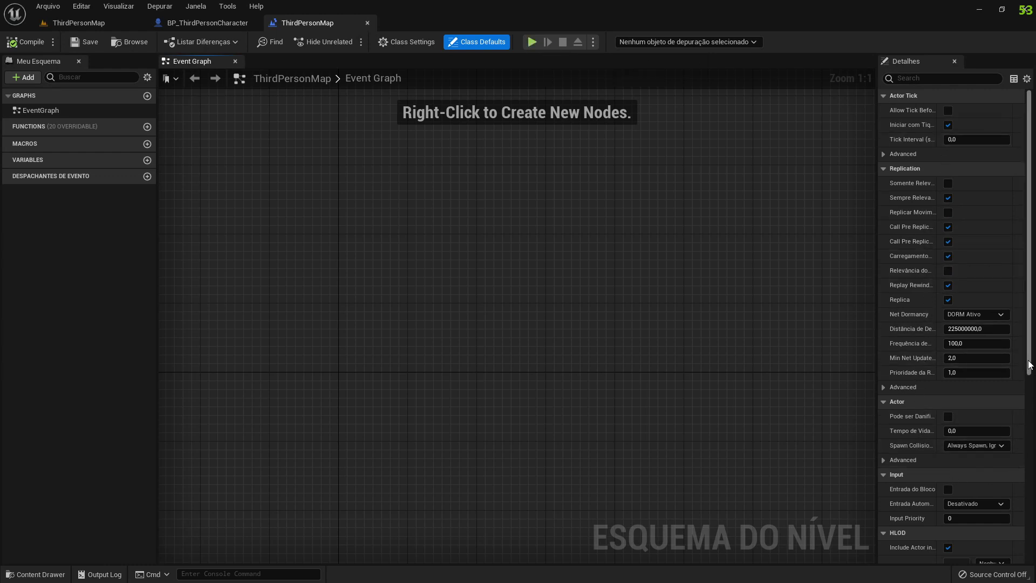
scroll(1029, 388, "down", 2)
mouse_move(1029, 388)
left_mouse_down()
mouse_move(1034, 551)
mouse_move(1034, 341)
left_mouse_up()
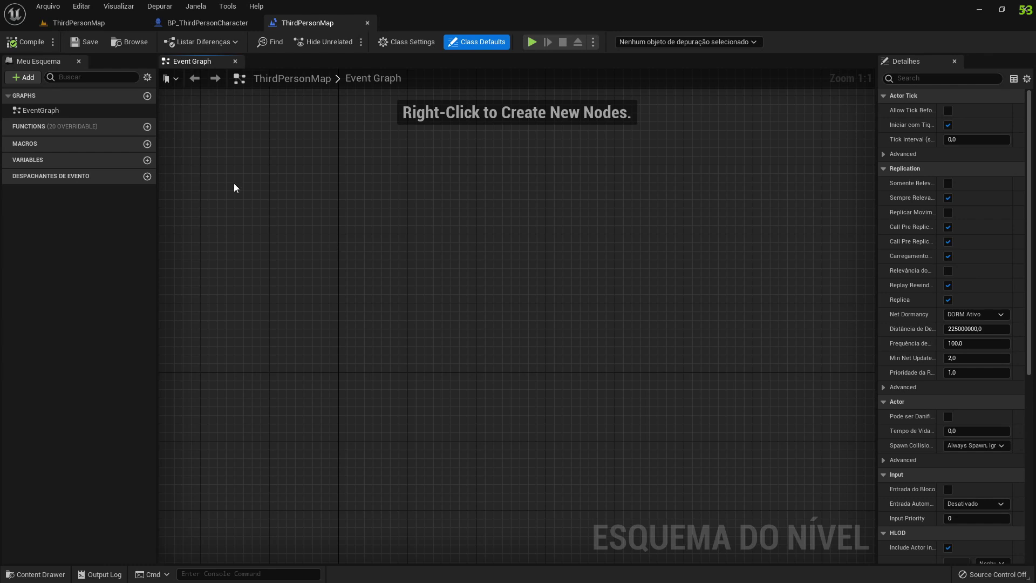
left_click(98, 22)
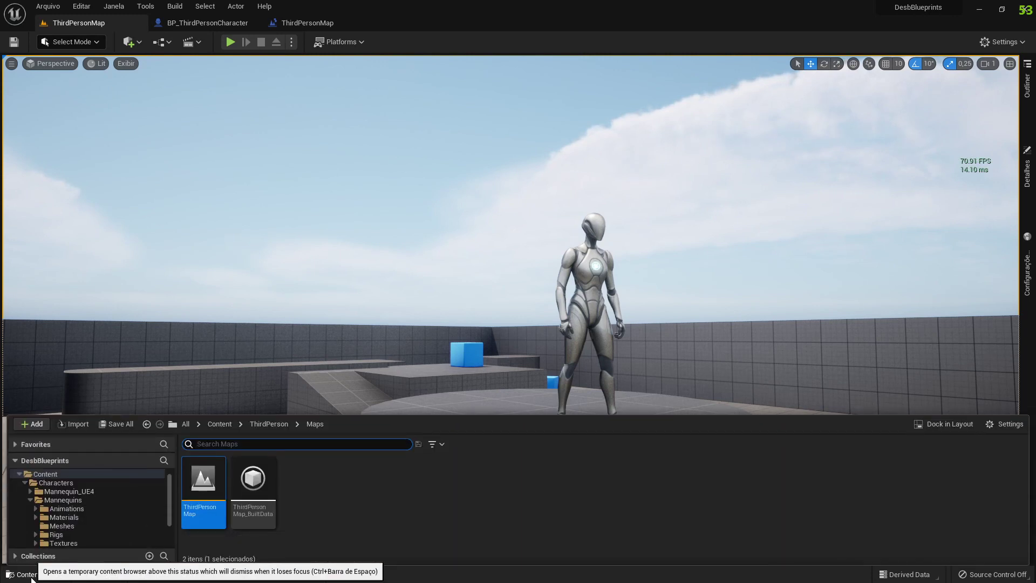
- In the Content folder, create an Actor-based Blueprint Class 'Teste' and open it
left_click(46, 474)
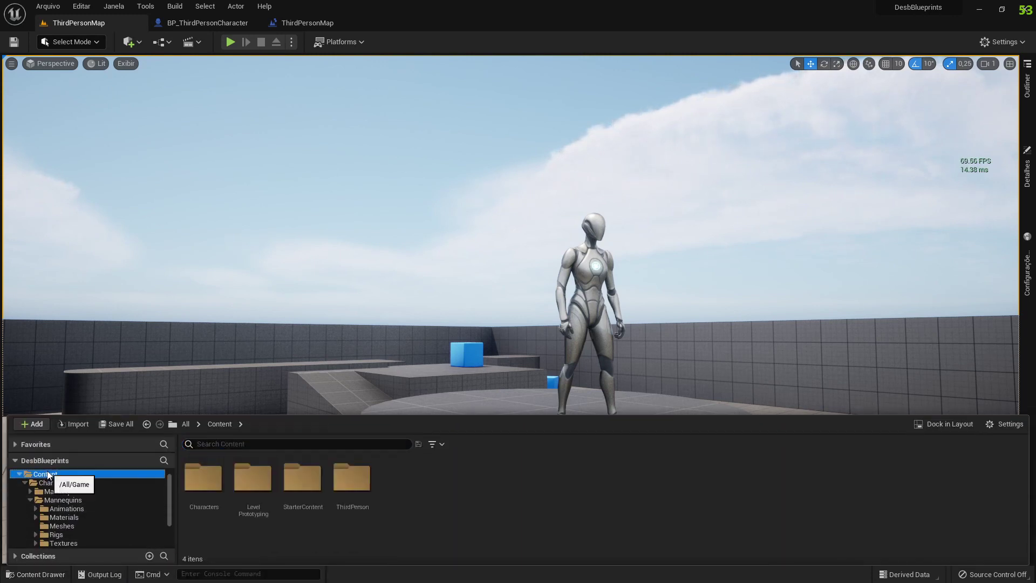
right_click(432, 501)
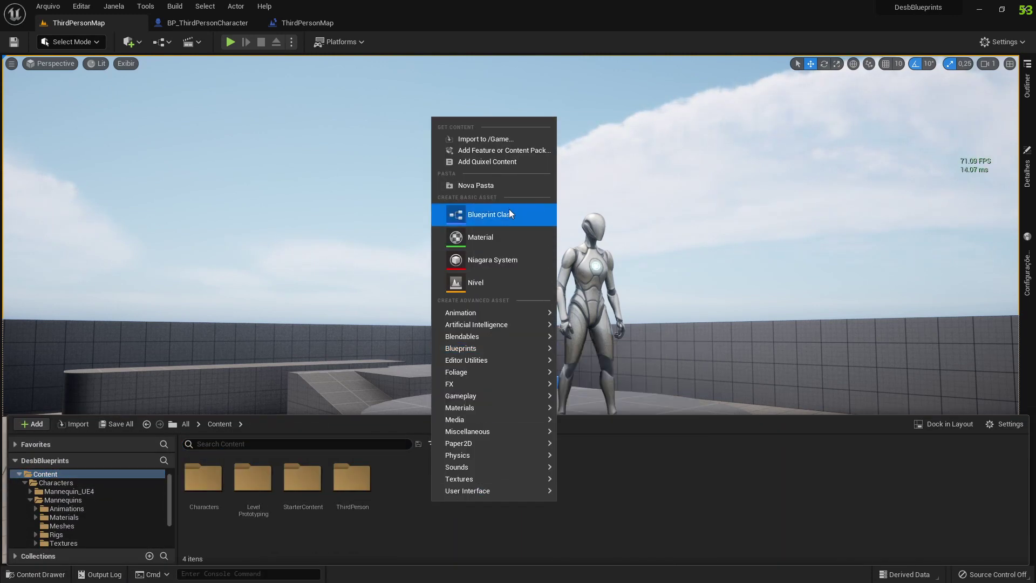
left_click(484, 219)
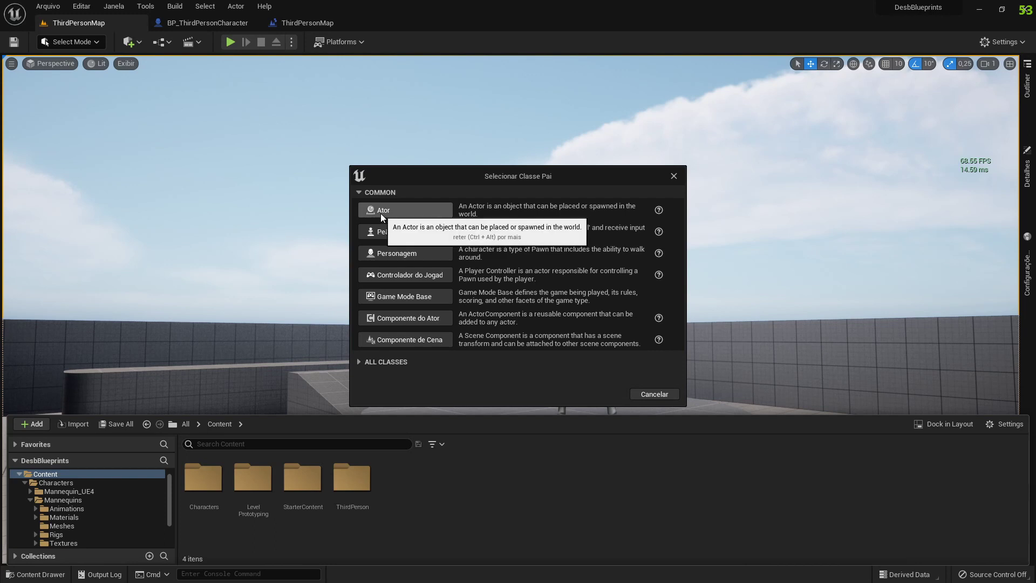
left_click(413, 213)
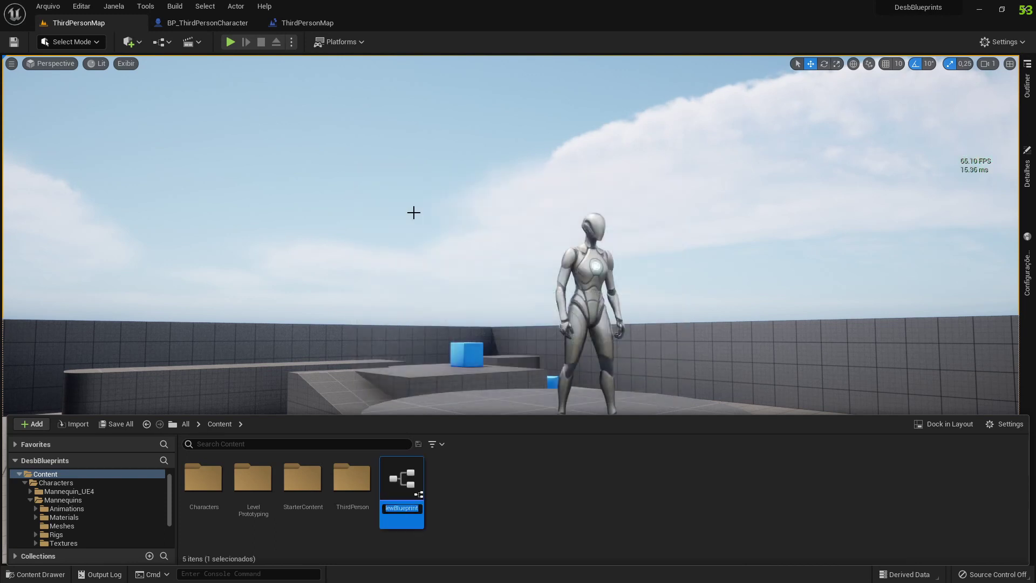
type("Teste")
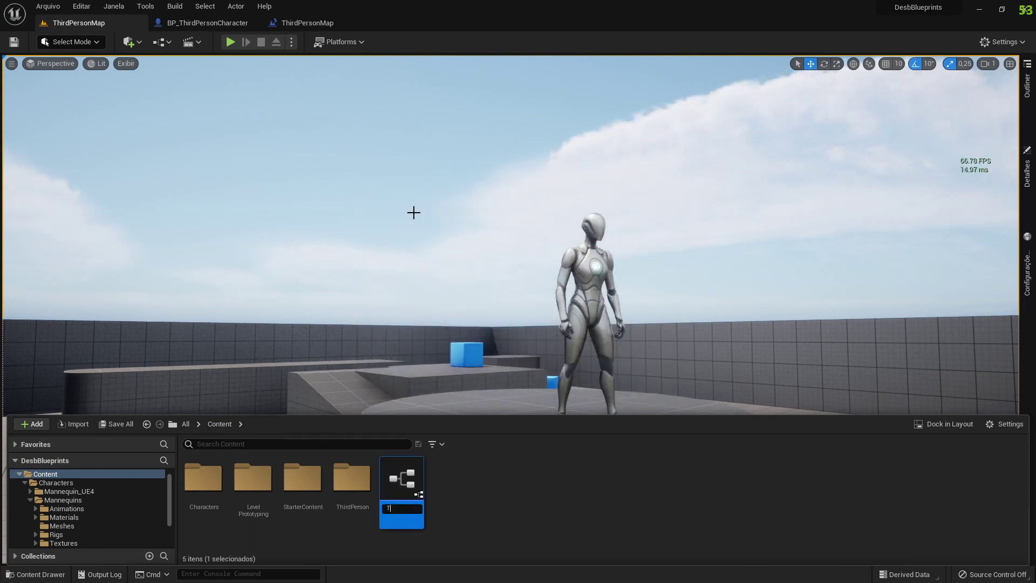
key("Return")
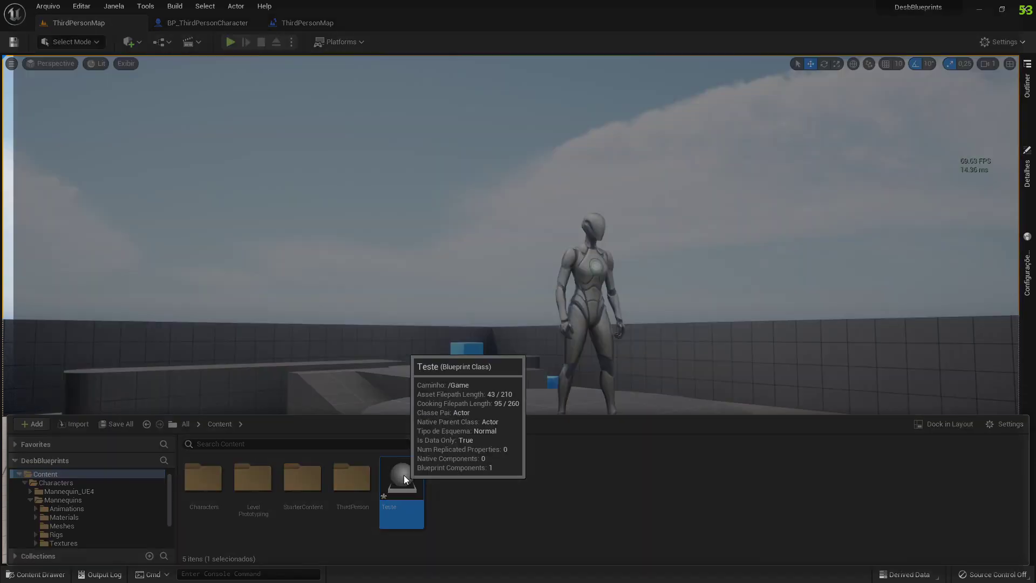
double_click(404, 474)
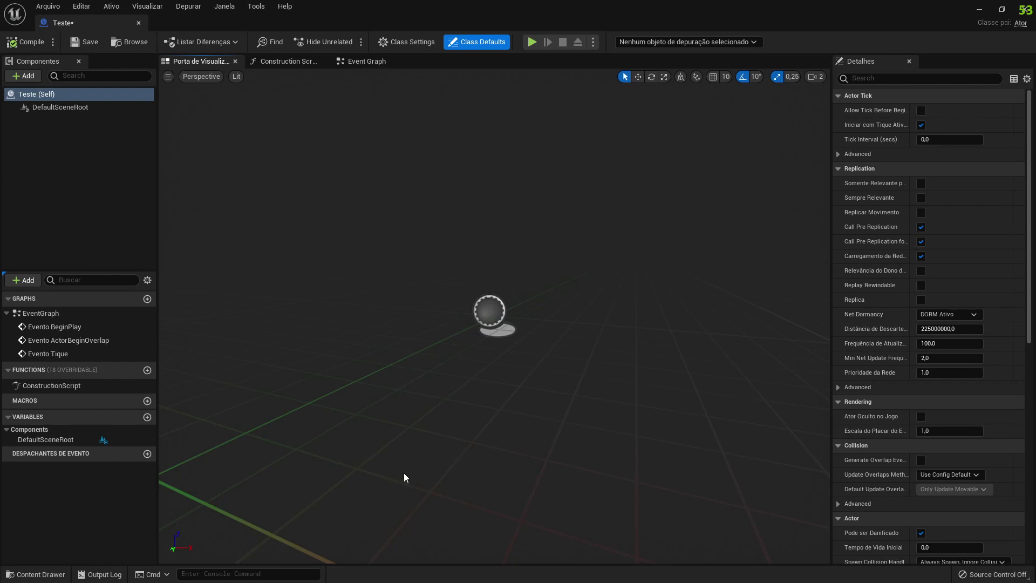
- Add a Cone component to the Teste blueprint
mouse_move(420, 468)
left_mouse_down()
mouse_move(448, 465)
mouse_move(421, 469)
left_mouse_up()
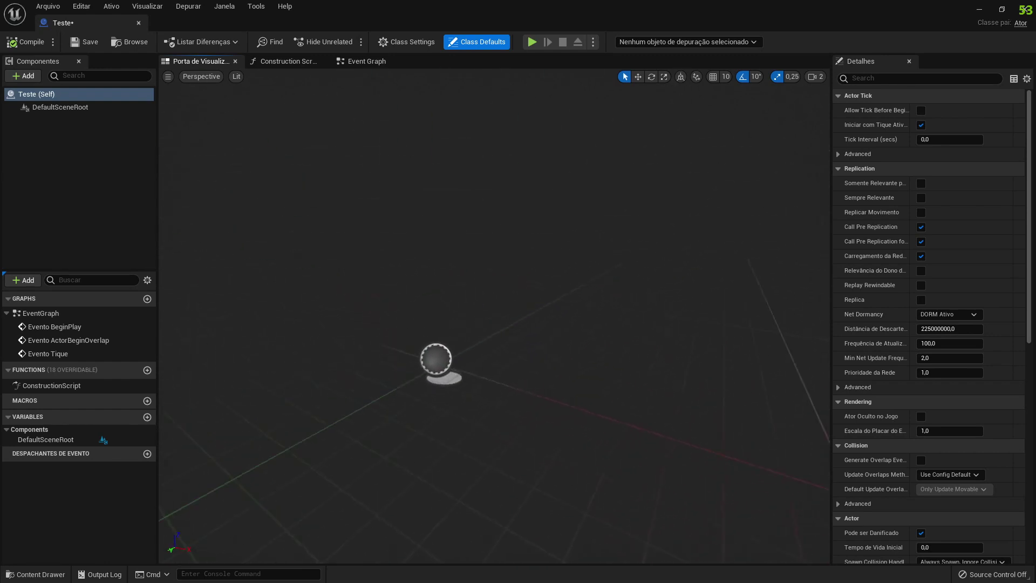
left_click_drag(421, 469, 482, 400)
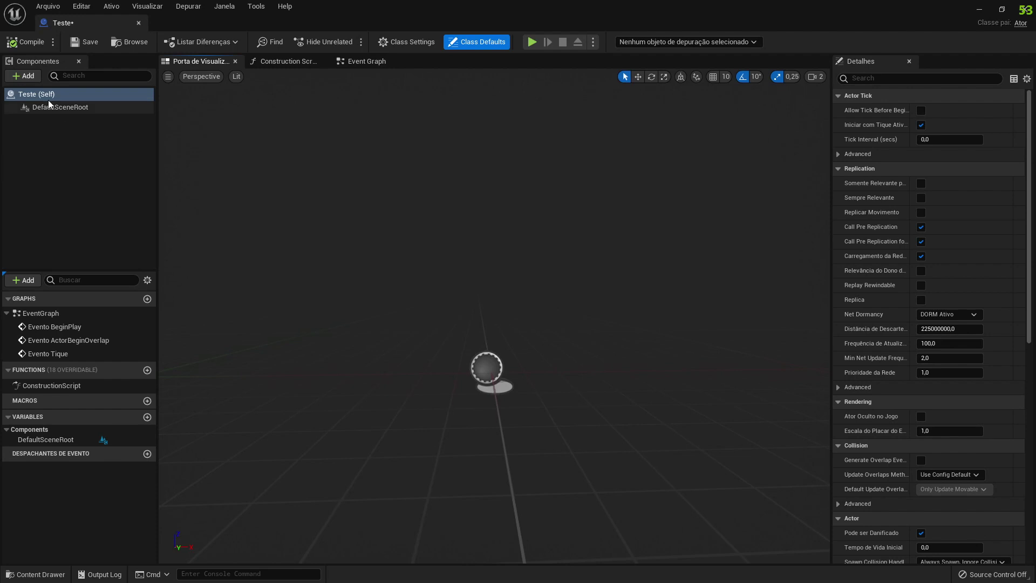
left_click(23, 76)
mouse_move(135, 123)
left_mouse_down()
mouse_move(132, 182)
mouse_move(146, 144)
left_mouse_up()
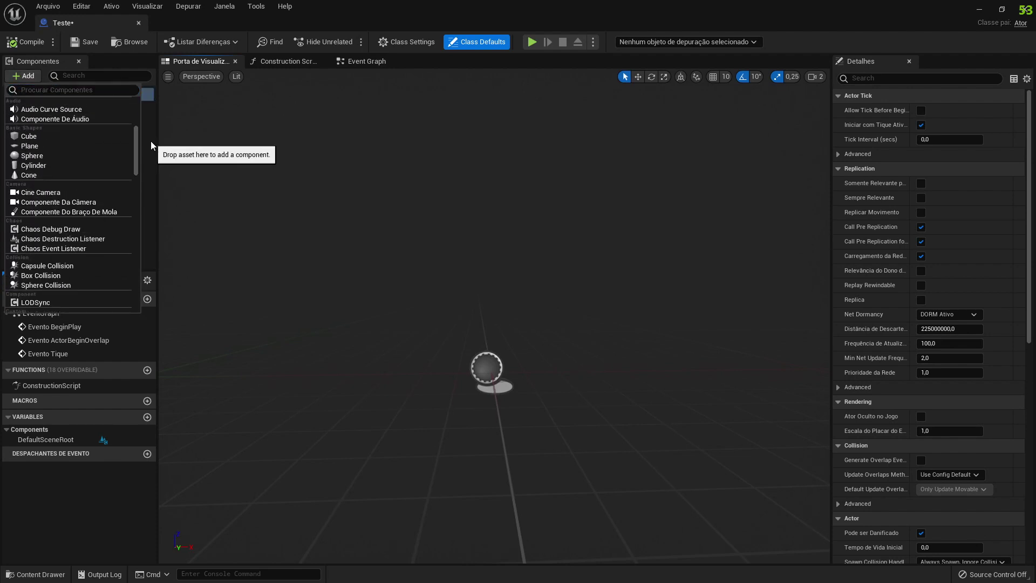
left_click(68, 174)
- Raise the cone to about 49.6 on Z and give it the M_Brick_Clay_Old material
scroll(442, 304, "down", 3)
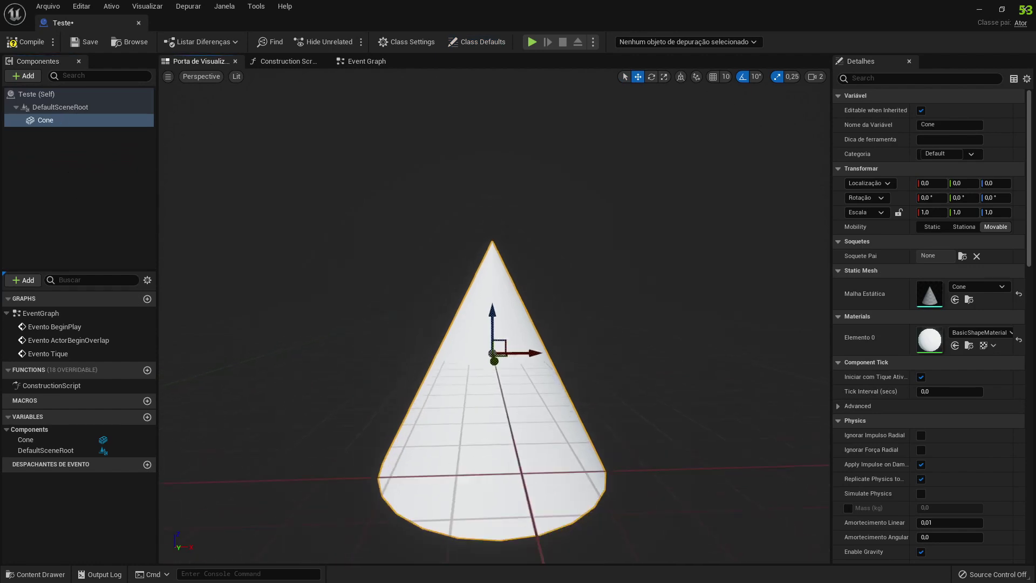
left_click_drag(494, 291, 492, 211)
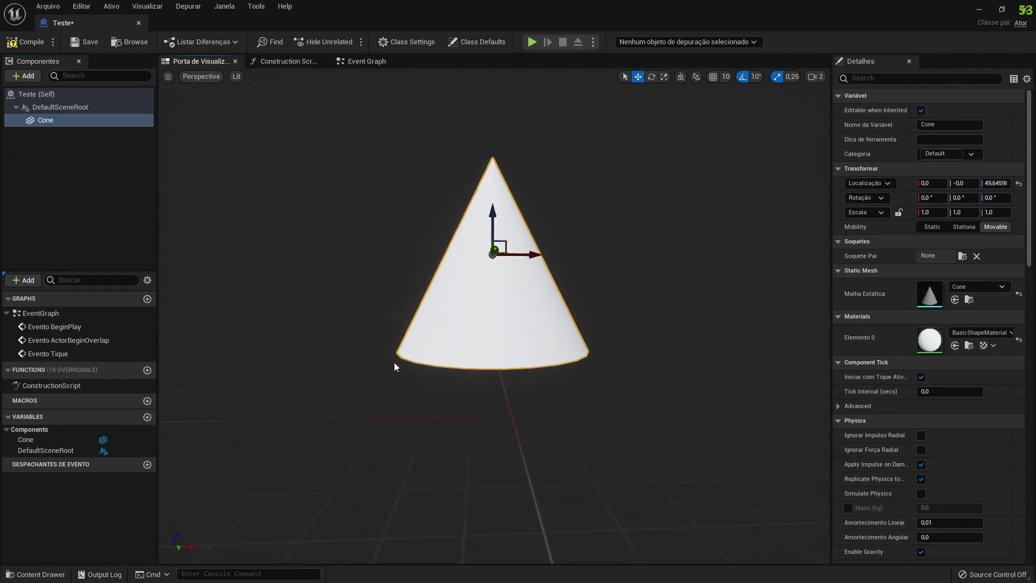
left_click(982, 332)
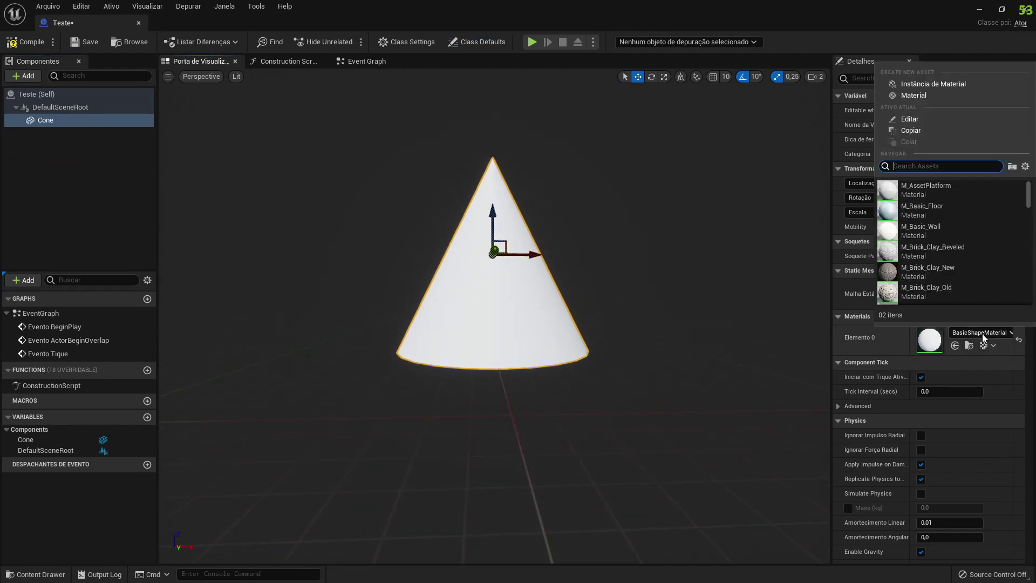
left_click(950, 291)
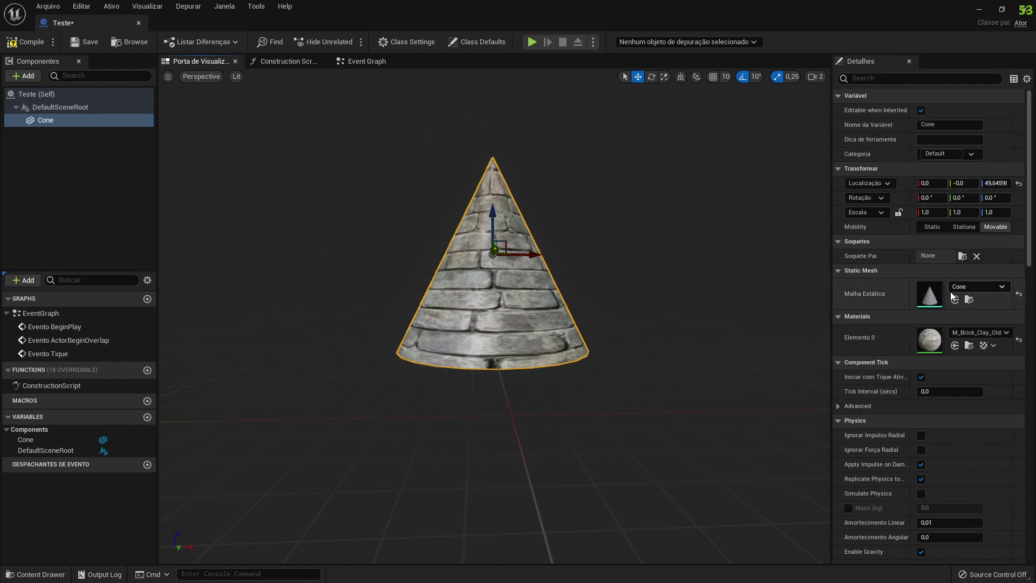
- Switch Teste to its Construction Script graph and center the Construction Script node
left_click(280, 62)
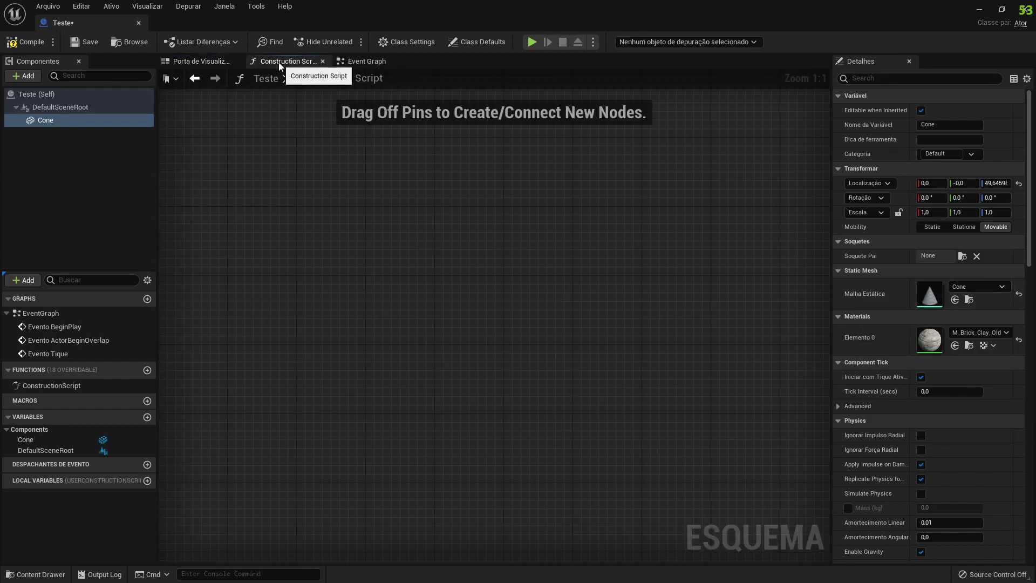
right_click_drag(717, 379, 481, 339)
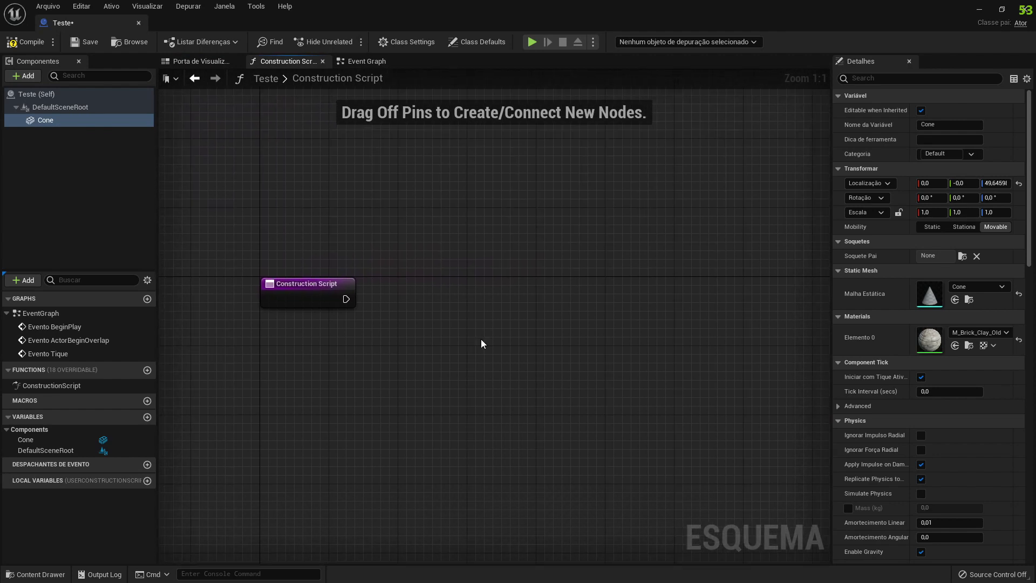
left_click_drag(653, 192, 384, 473)
- Switch to BP_ThirdPersonCharacter, orbit its preview, and show its camera, movement and jump Event Graph
left_click(195, 79)
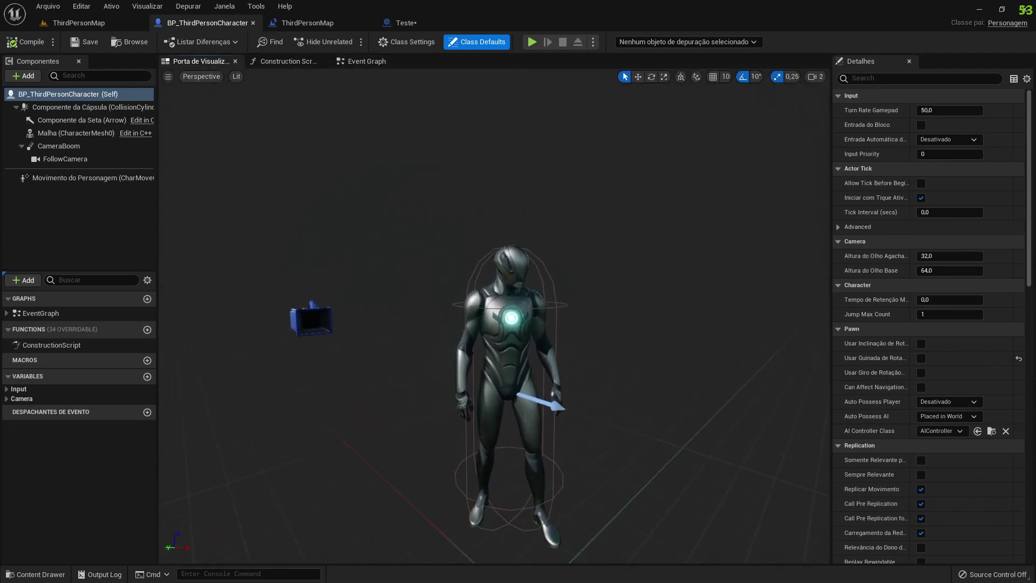
left_click_drag(291, 106, 216, 107)
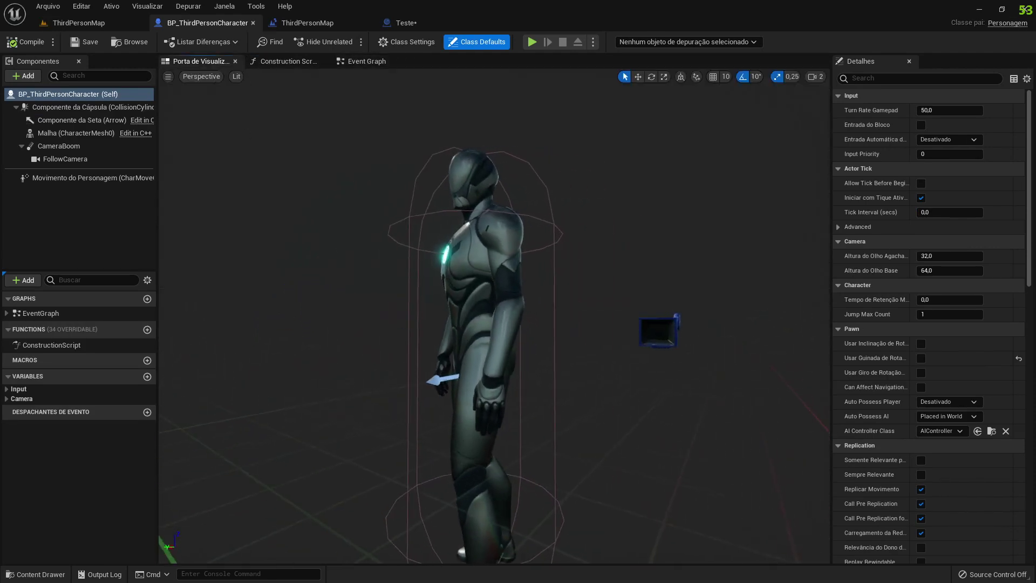
left_click(356, 63)
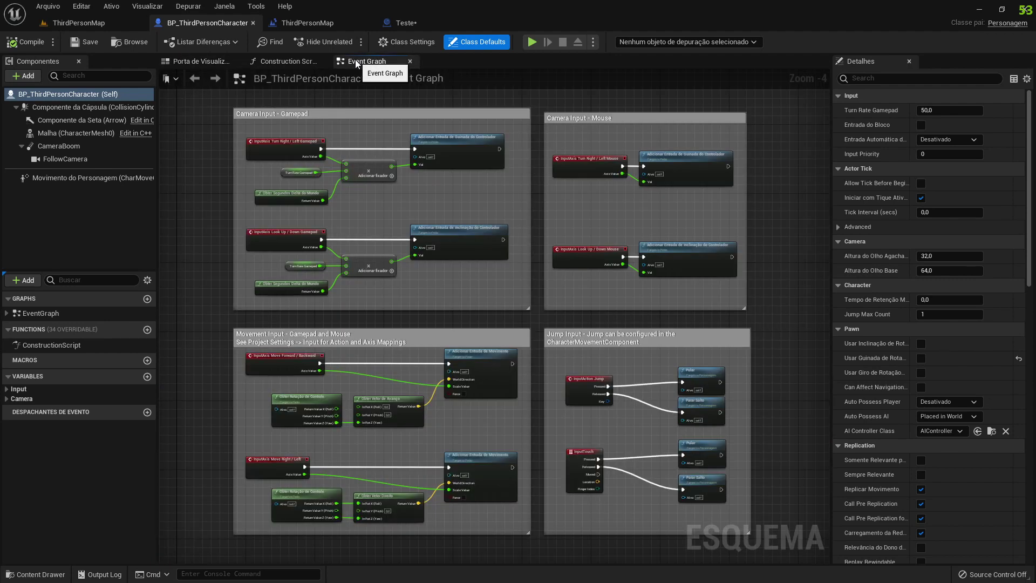